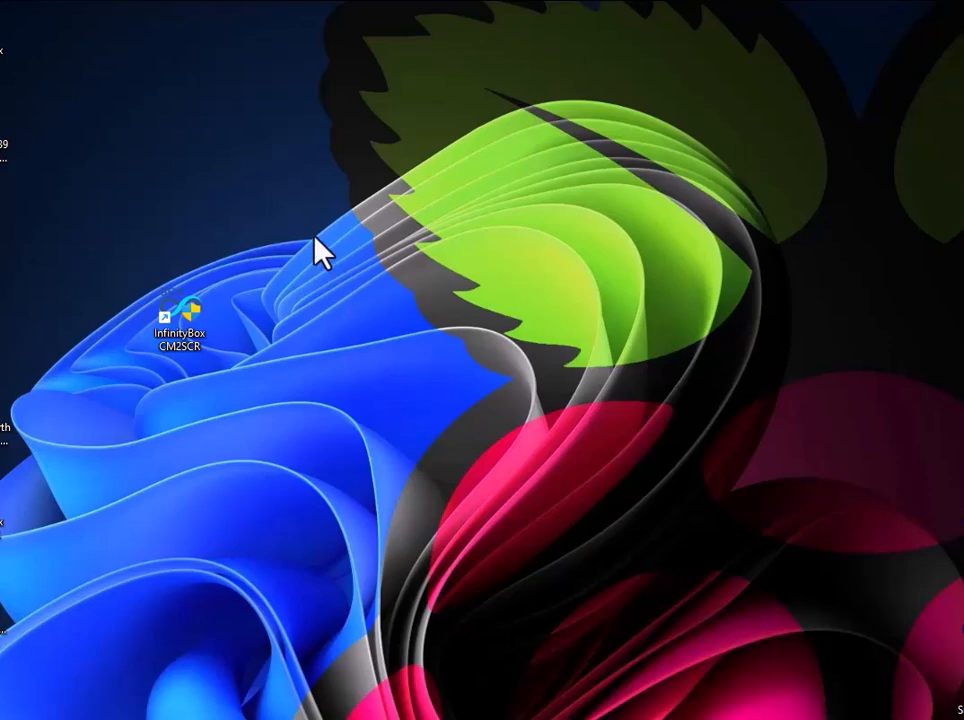
pyautogui.rightClick(318, 241)
pyautogui.click(367, 288)
pyautogui.rightClick(372, 288)
pyautogui.click(398, 337)
pyautogui.rightClick(386, 320)
pyautogui.click(414, 368)
pyautogui.moveTo(130, 250); pyautogui.dragTo(186, 408)
pyautogui.moveTo(92, 232); pyautogui.dragTo(263, 405)
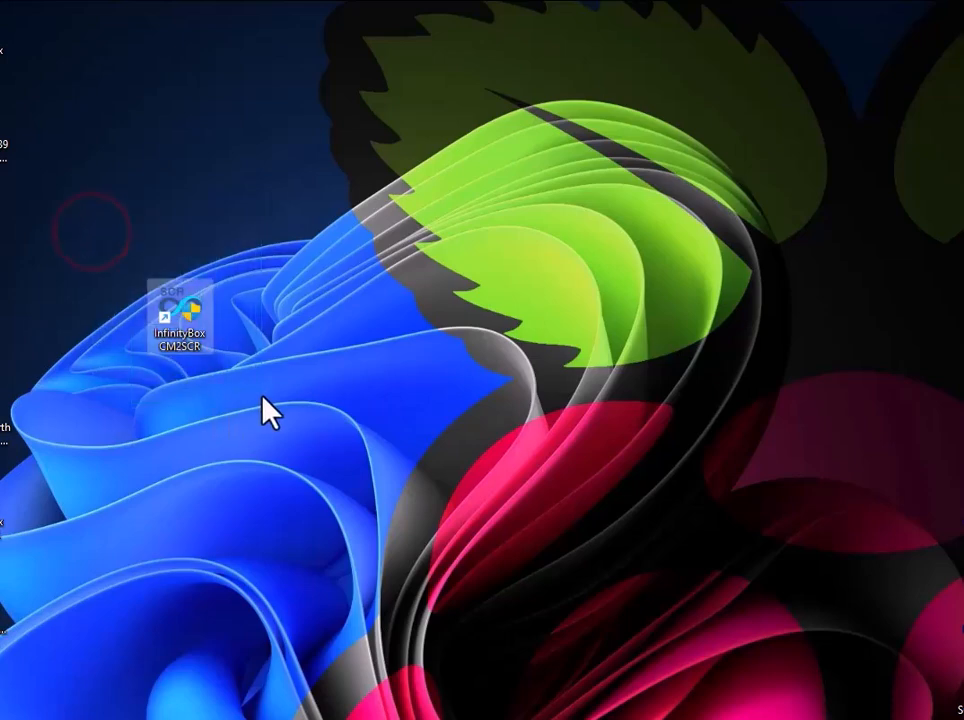
# - Launch InfinityBox CM2SCR and move its window so the whole interface fits on the desktop
pyautogui.doubleClick(176, 318)
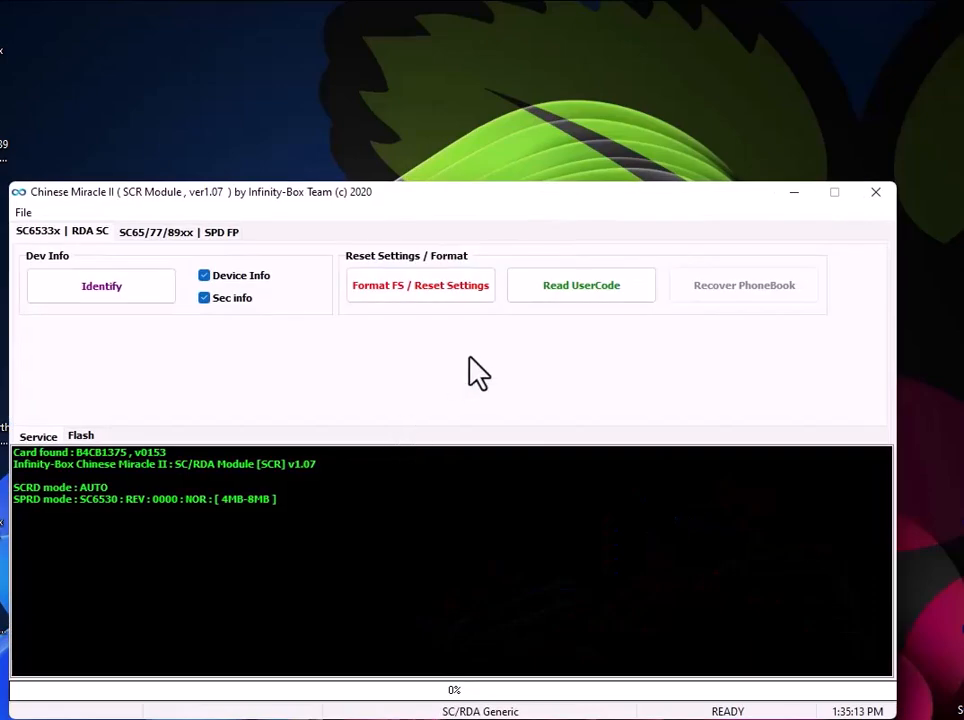
pyautogui.moveTo(495, 197); pyautogui.dragTo(517, 75)
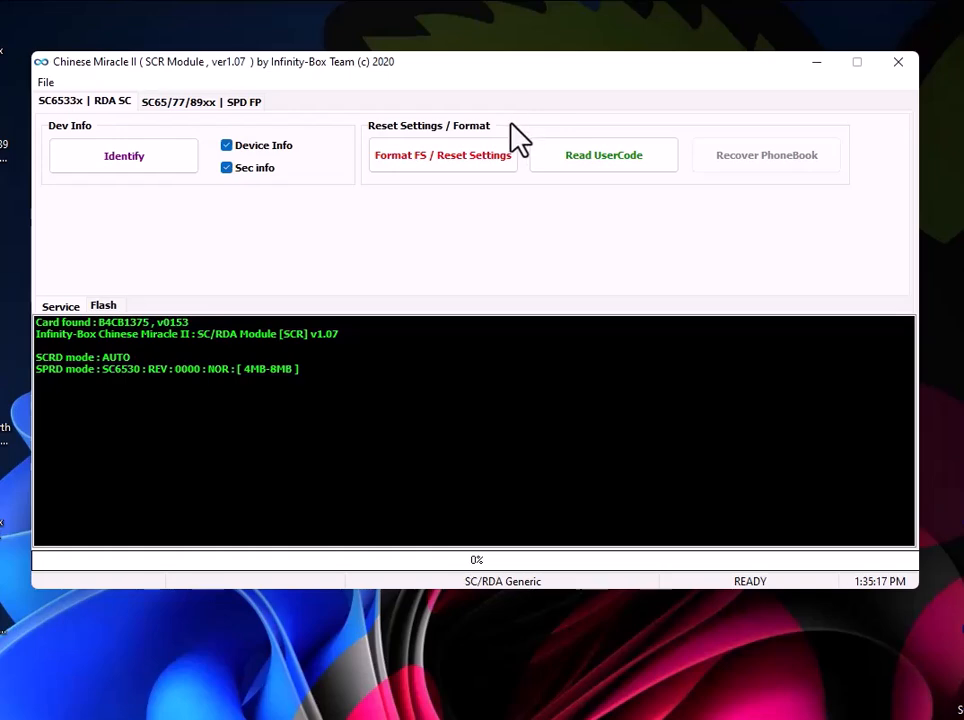
pyautogui.moveTo(525, 69); pyautogui.dragTo(539, 159)
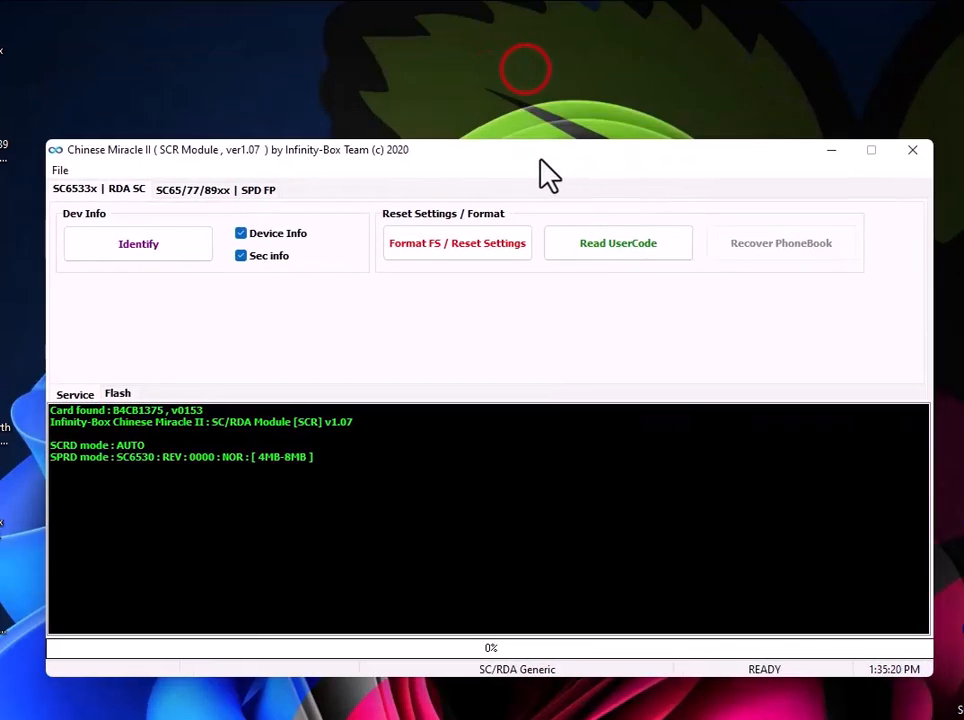
# - Choose the SC6531 : REV : E001 : NOR : [ 4MB-8MB ] CPU for SC65/77/89xx devices and identify the connected phone
pyautogui.click(207, 191)
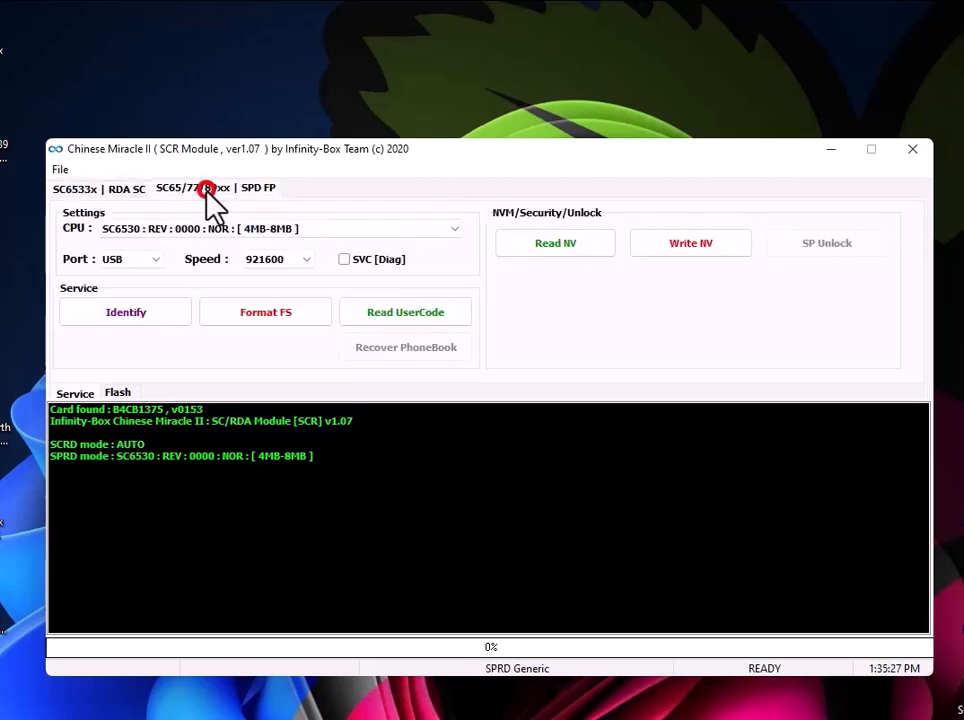
pyautogui.click(289, 228)
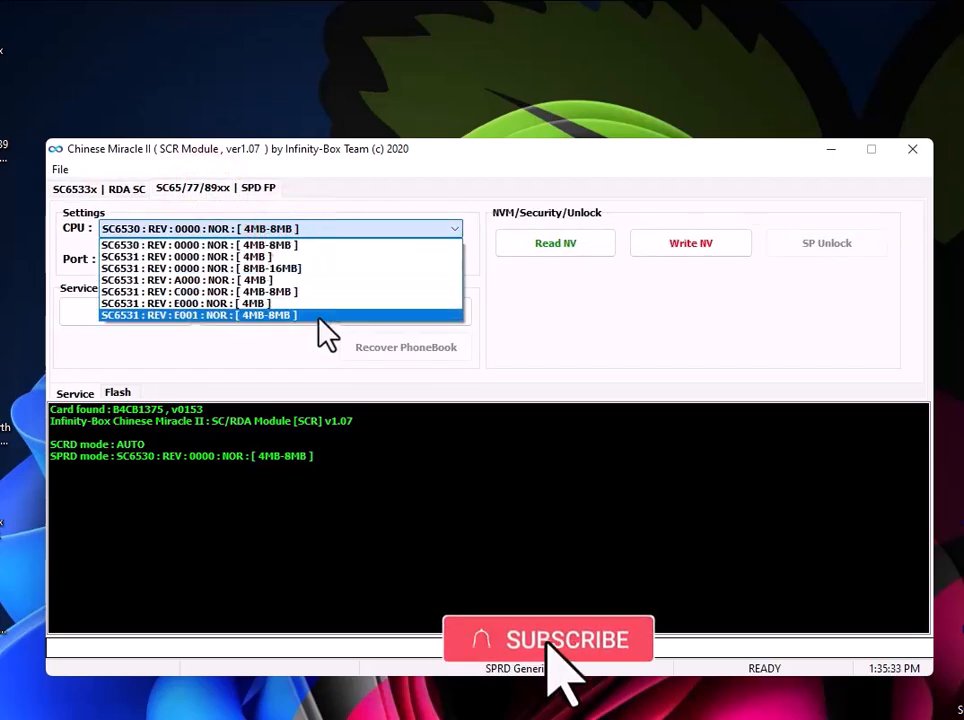
pyautogui.click(276, 316)
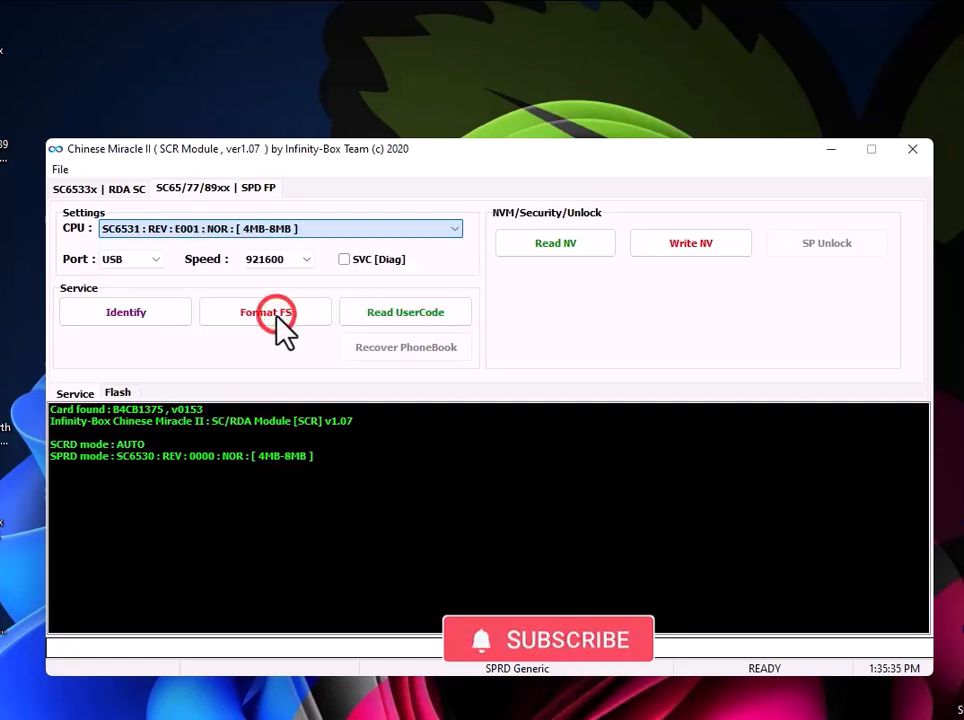
pyautogui.click(251, 320)
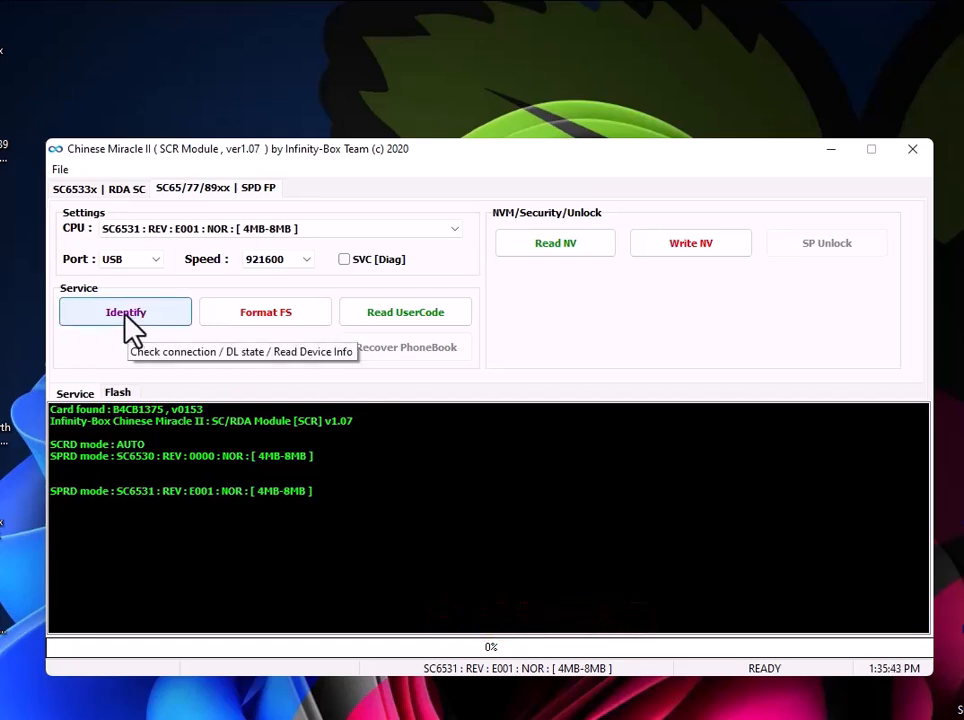
pyautogui.click(125, 316)
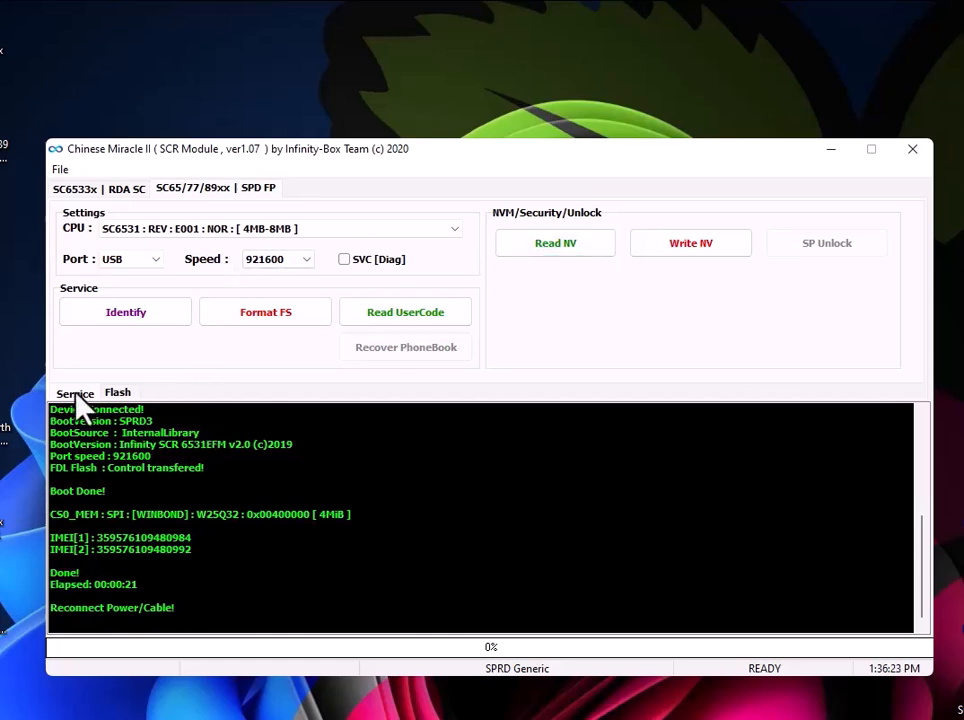
# - Read the phone's flash memory and save the dump to the Desktop as an Infinity bin file named FLASH_DUMP
pyautogui.click(124, 398)
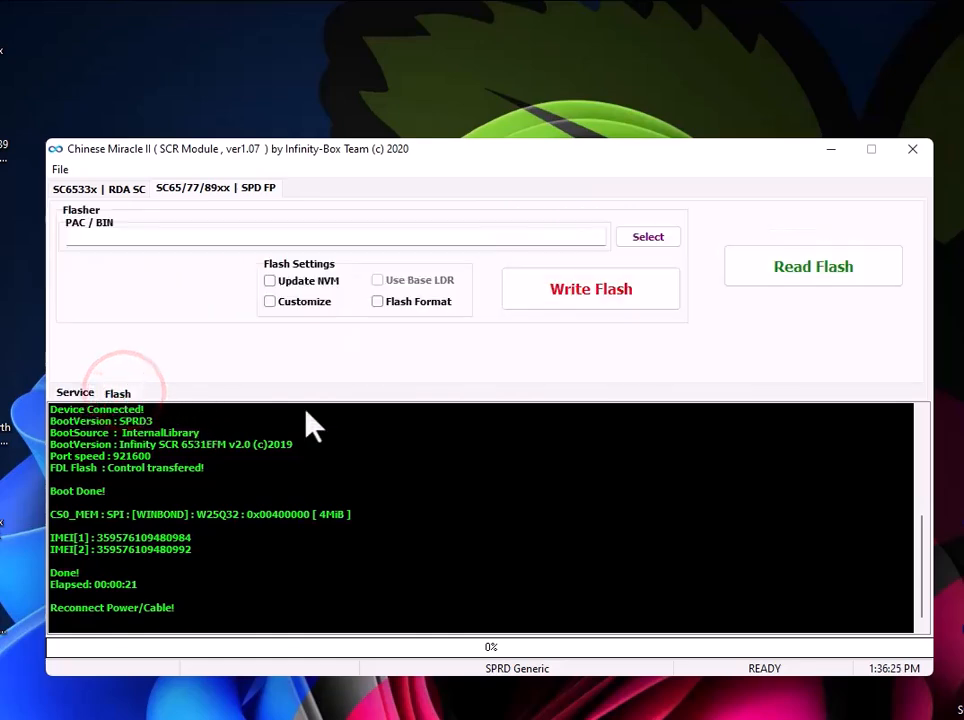
pyautogui.click(815, 276)
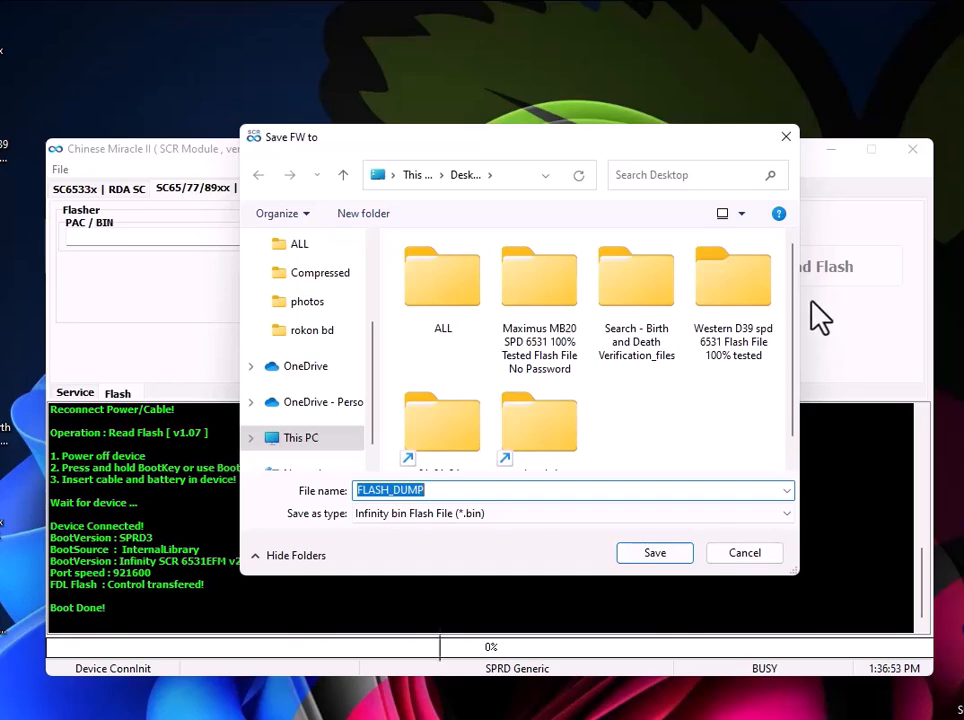
pyautogui.scroll(3, 323, 320)
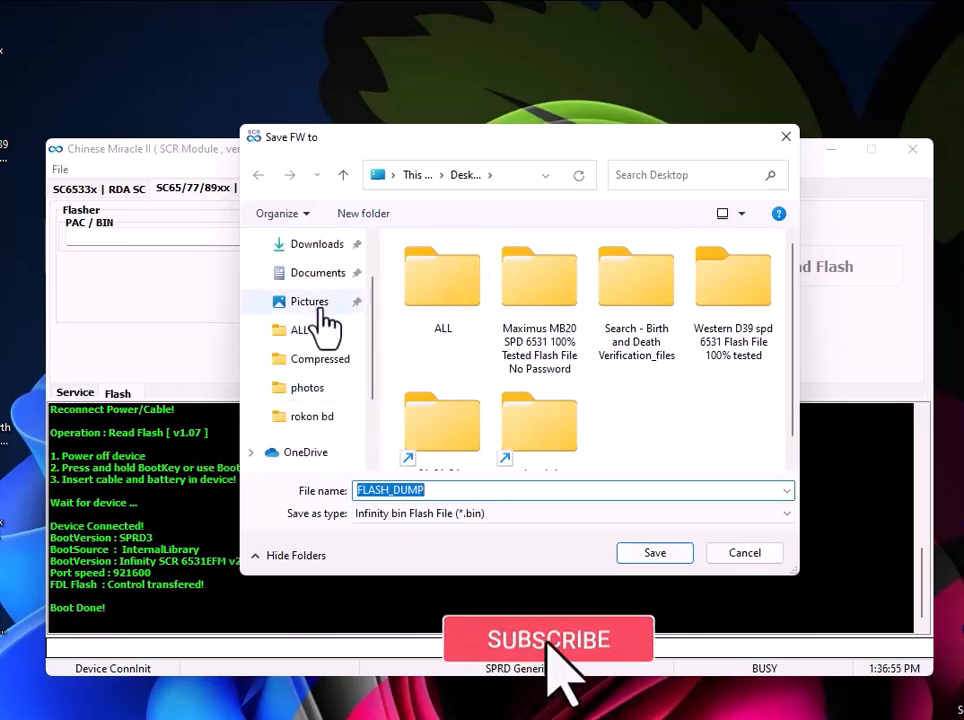
pyautogui.click(318, 284)
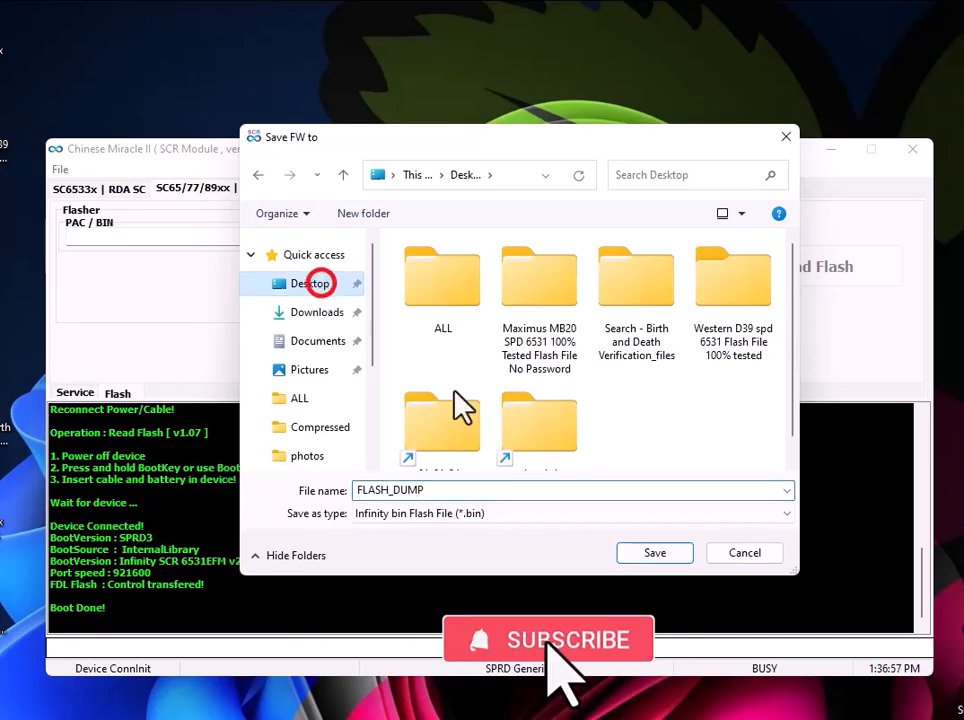
pyautogui.click(659, 552)
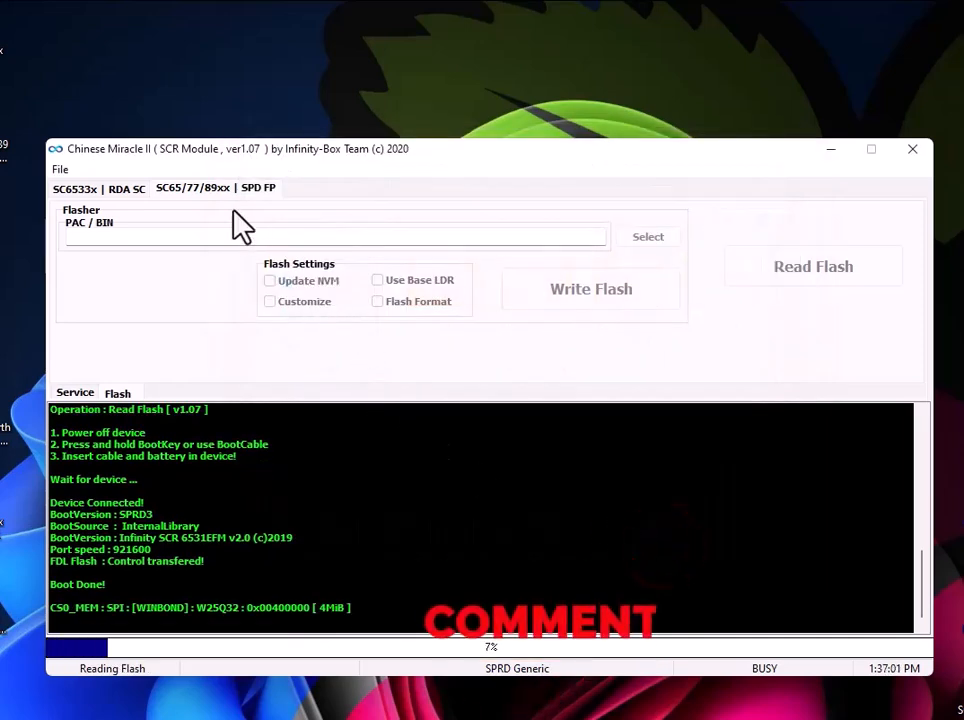
pyautogui.moveTo(98, 28); pyautogui.dragTo(32, 118)
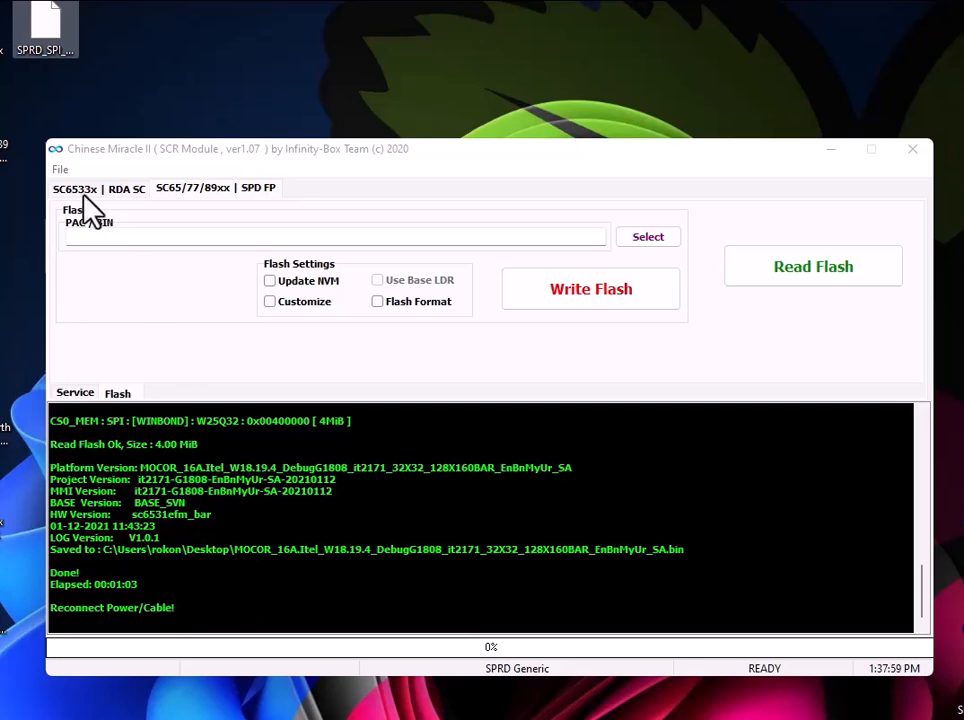
pyautogui.click(225, 185)
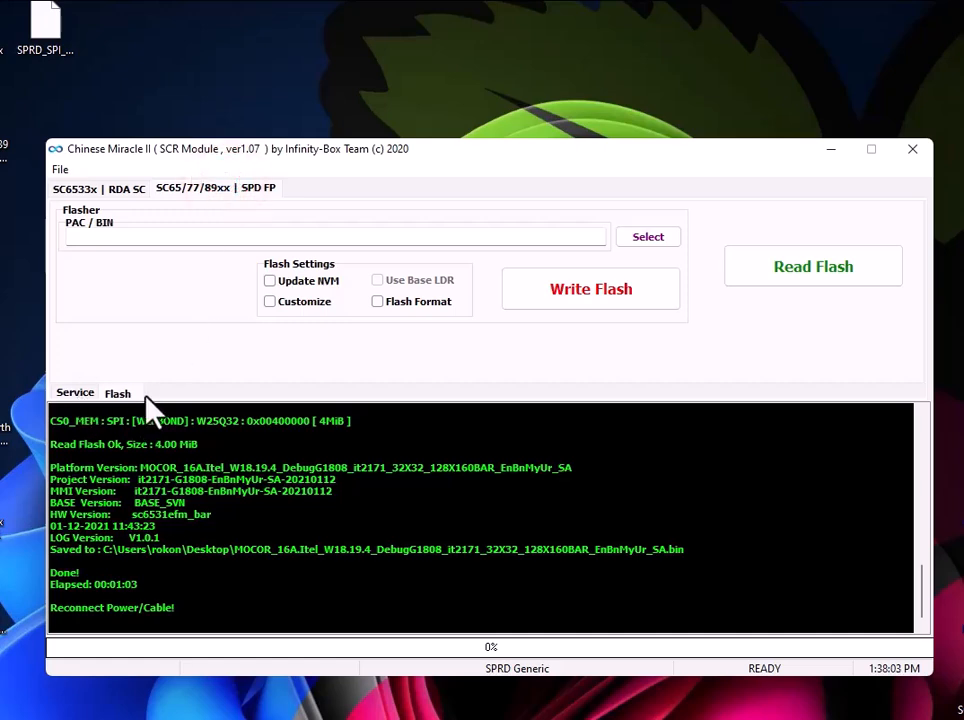
pyautogui.click(80, 394)
pyautogui.click(117, 395)
pyautogui.moveTo(124, 26); pyautogui.dragTo(28, 85)
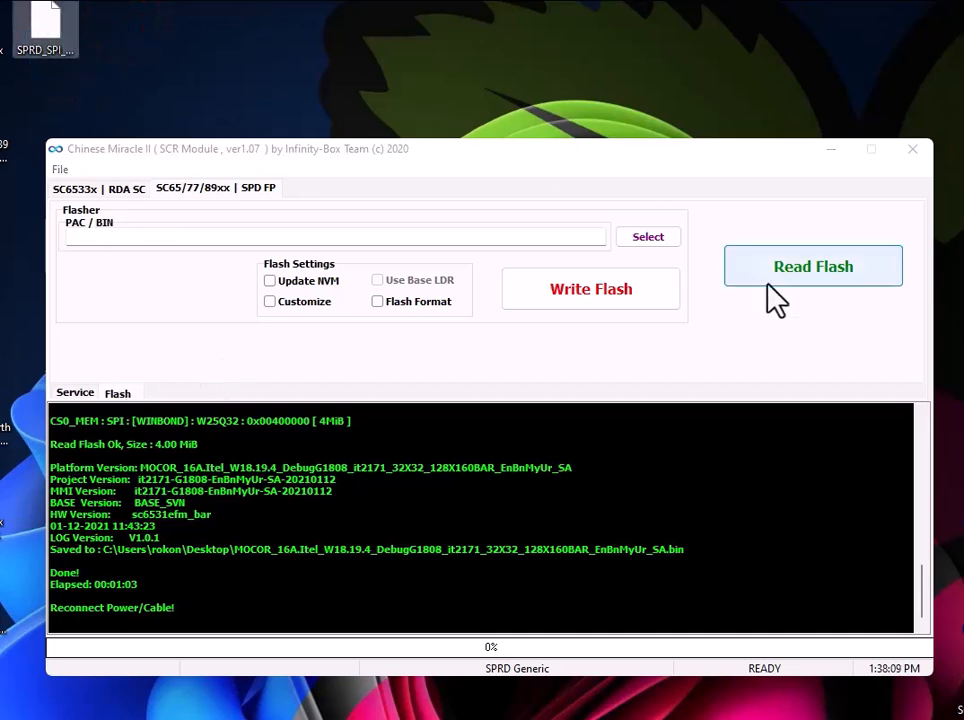
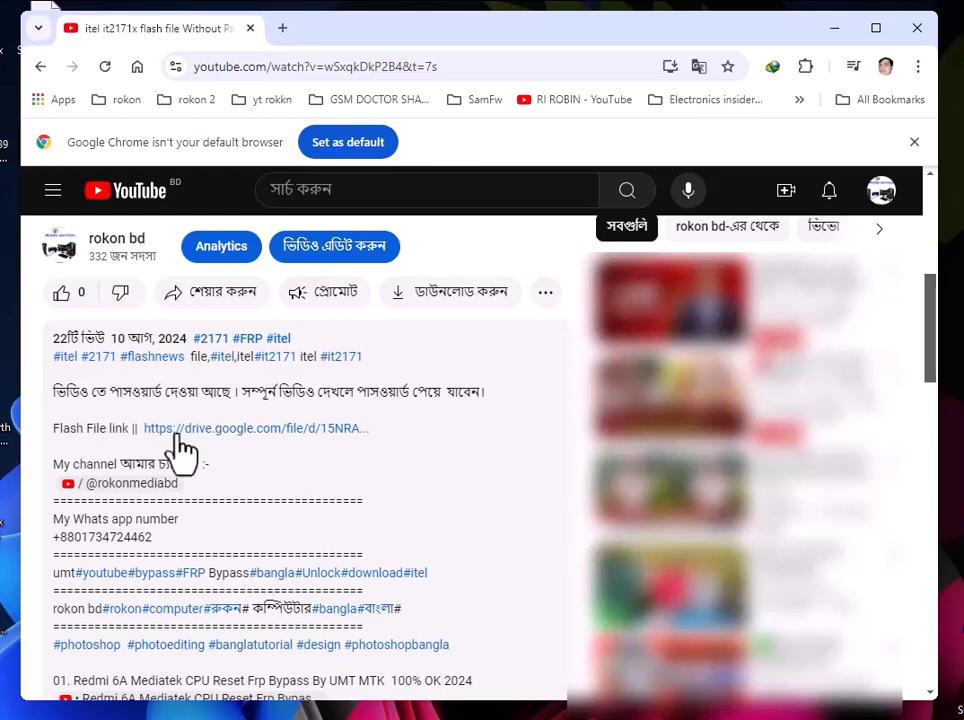
# - Switch to the YouTube video page in Chrome and open the Google Drive flash file link in its description
pyautogui.click(269, 429)
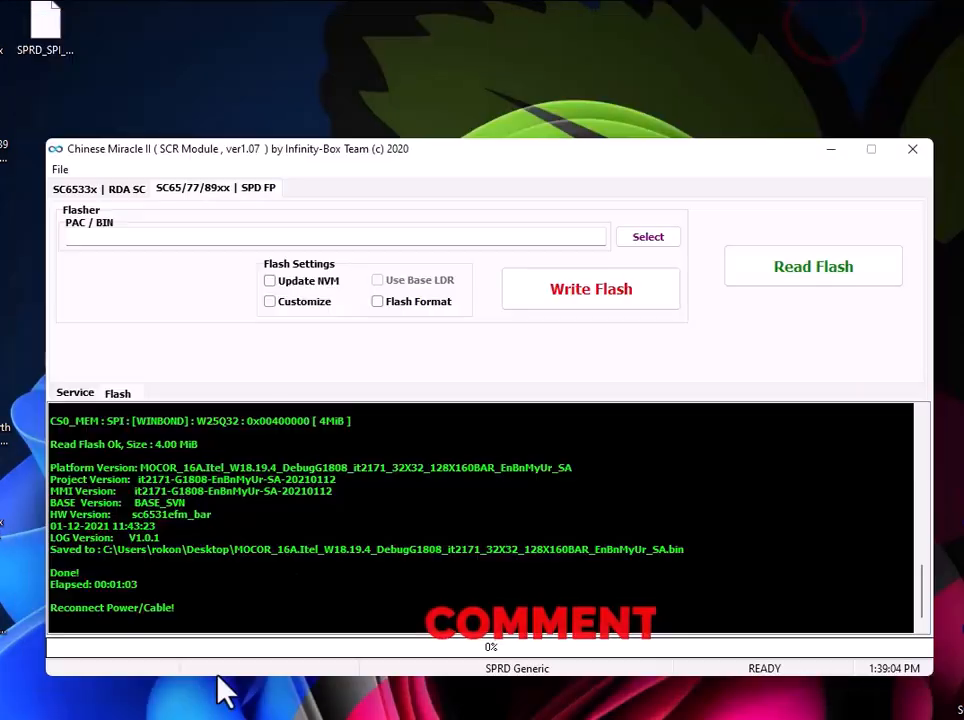
# - Minimize the flashing tool and delete the SC6531_SPI_WINBOND_W25Q_4MiB archive and the winrar-x64-701 installer from the desktop
pyautogui.click(830, 149)
pyautogui.moveTo(256, 409); pyautogui.dragTo(478, 598)
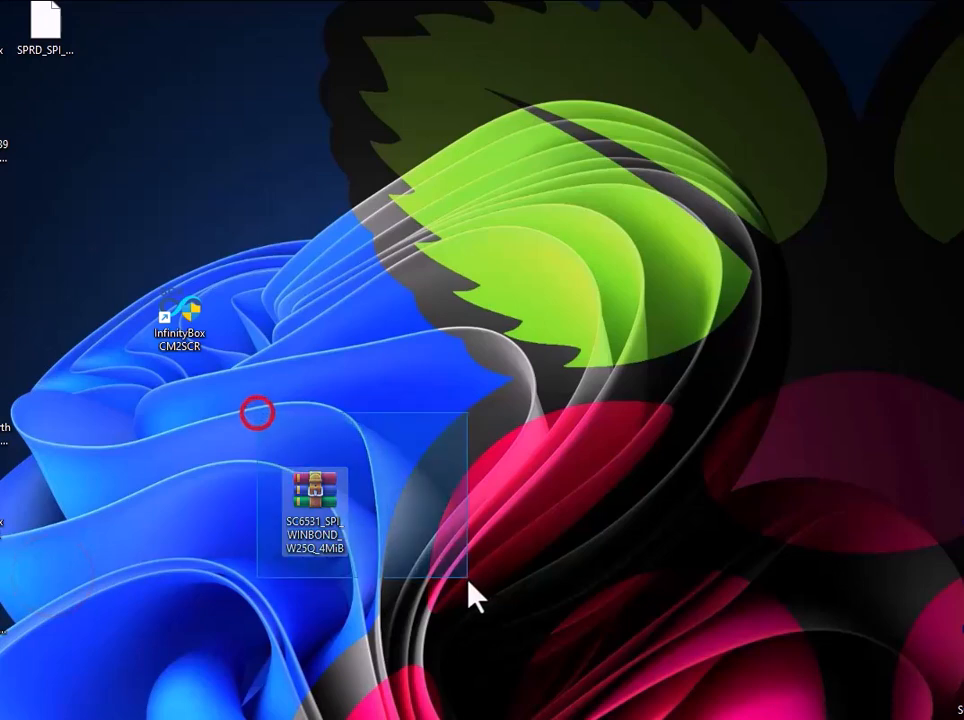
pyautogui.moveTo(233, 437); pyautogui.dragTo(520, 645)
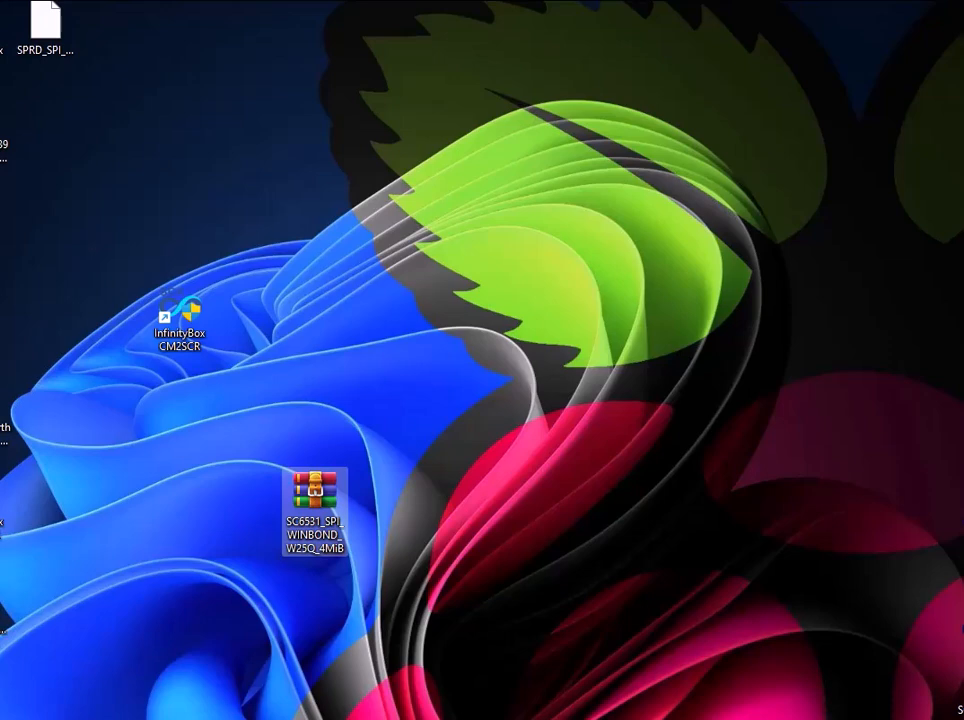
pyautogui.moveTo(212, 350); pyautogui.dragTo(263, 419)
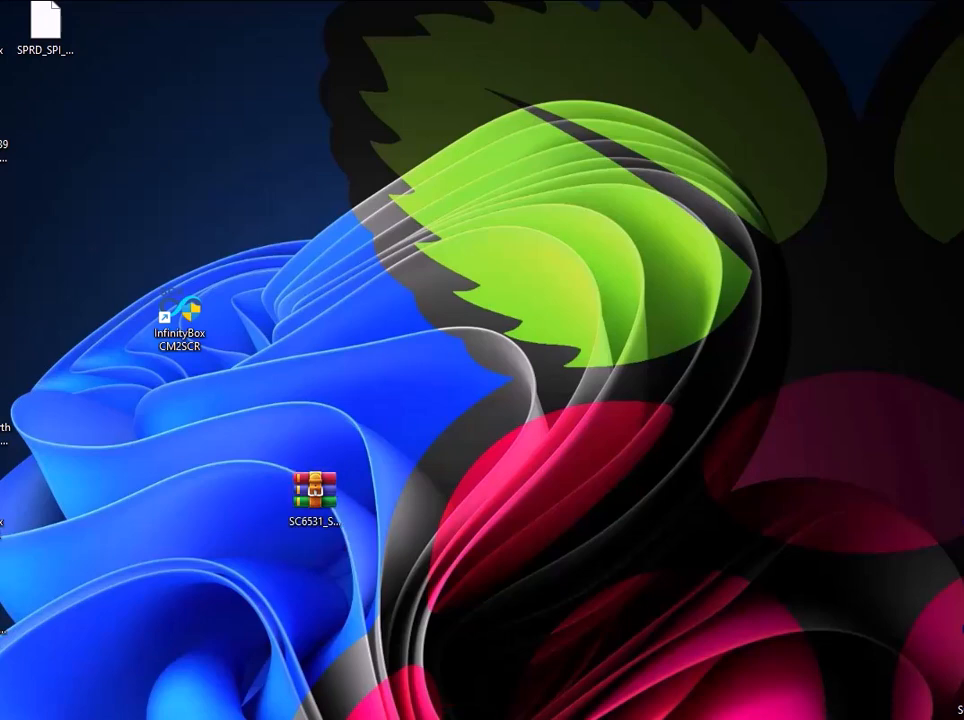
pyautogui.moveTo(144, 445); pyautogui.dragTo(142, 499)
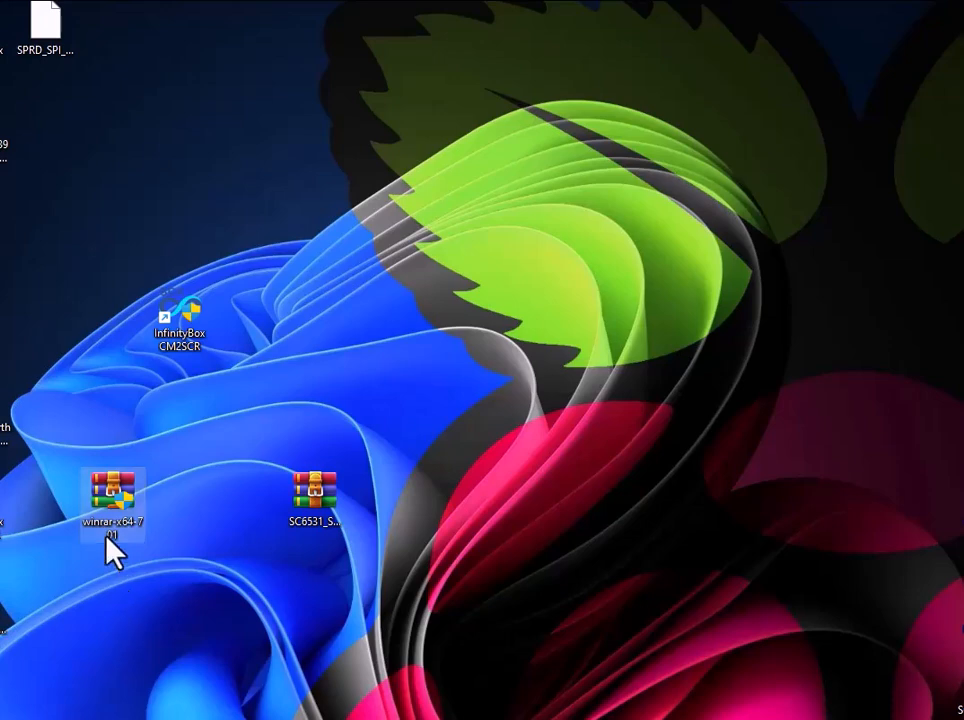
pyautogui.moveTo(48, 447); pyautogui.dragTo(198, 578)
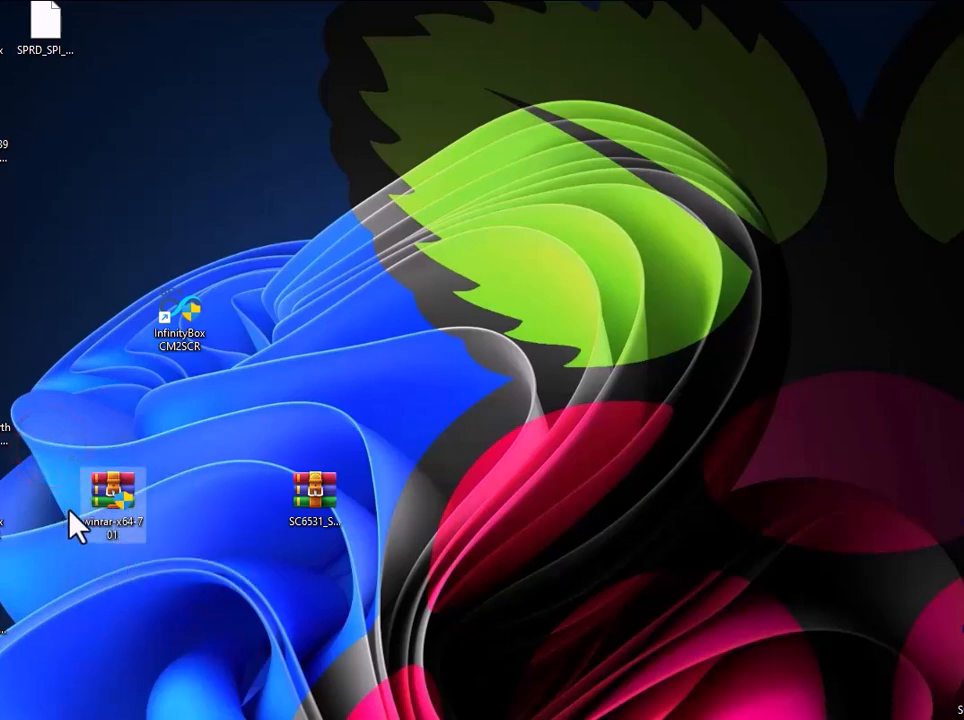
pyautogui.moveTo(110, 531)
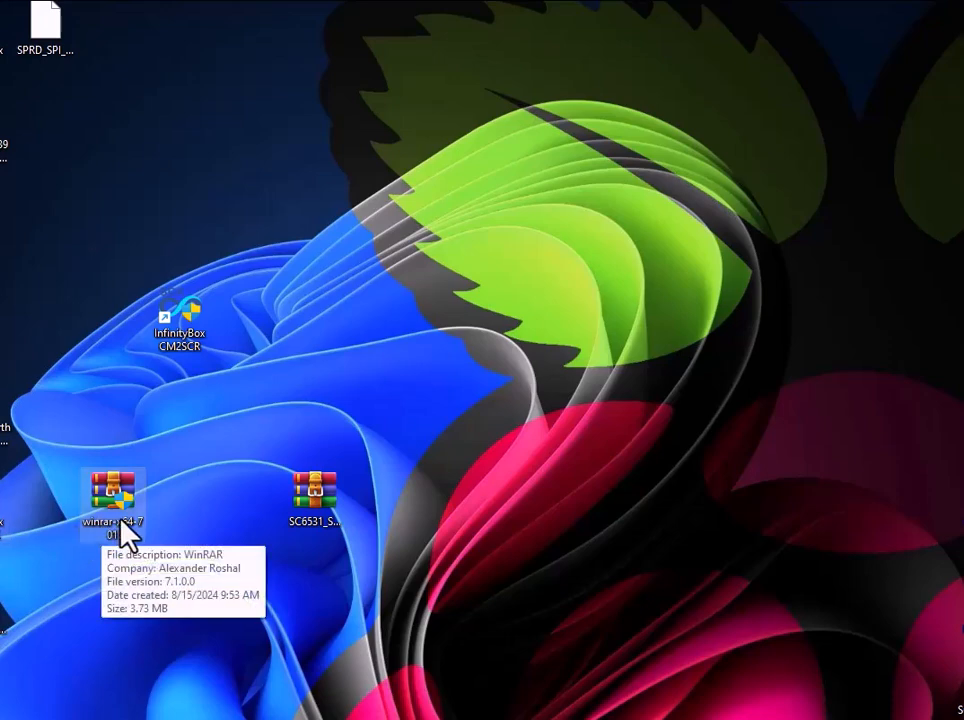
pyautogui.moveTo(324, 490)
pyautogui.mouseDown()
pyautogui.moveTo(293, 560)
pyautogui.moveTo(325, 474)
pyautogui.mouseUp()
pyautogui.press('Delete')
pyautogui.click(117, 493)
pyautogui.press('Delete')
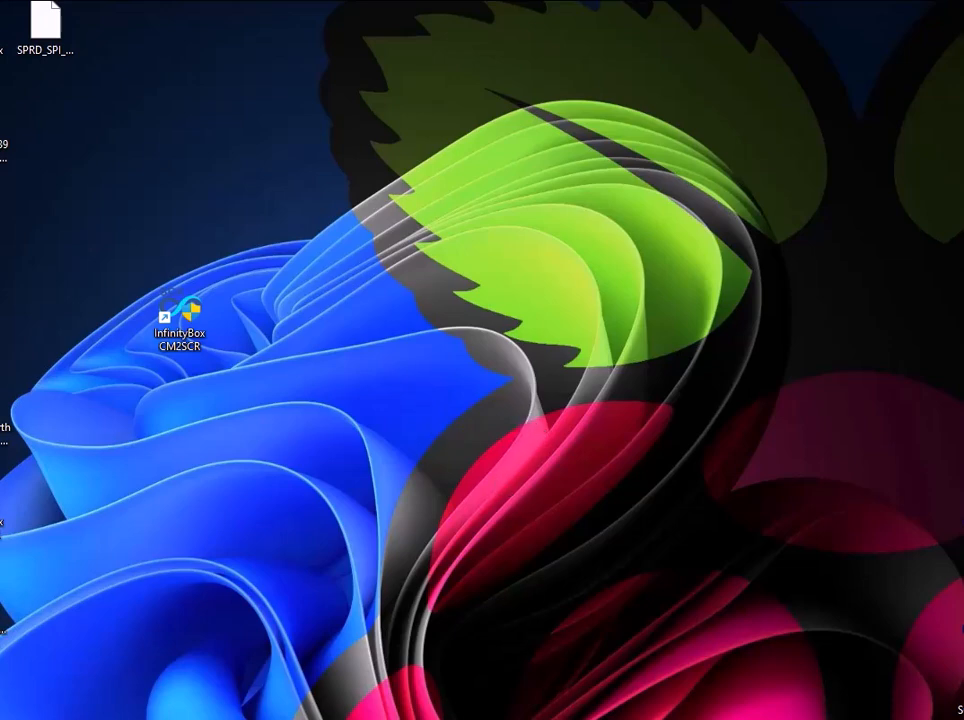
# - Restore the Chinese Miracle II window and load SPRD_SPI_WINBOND_W25Q_4MiB.bin from the Desktop as the flash file
pyautogui.click(560, 718)
pyautogui.moveTo(508, 153); pyautogui.dragTo(495, 108)
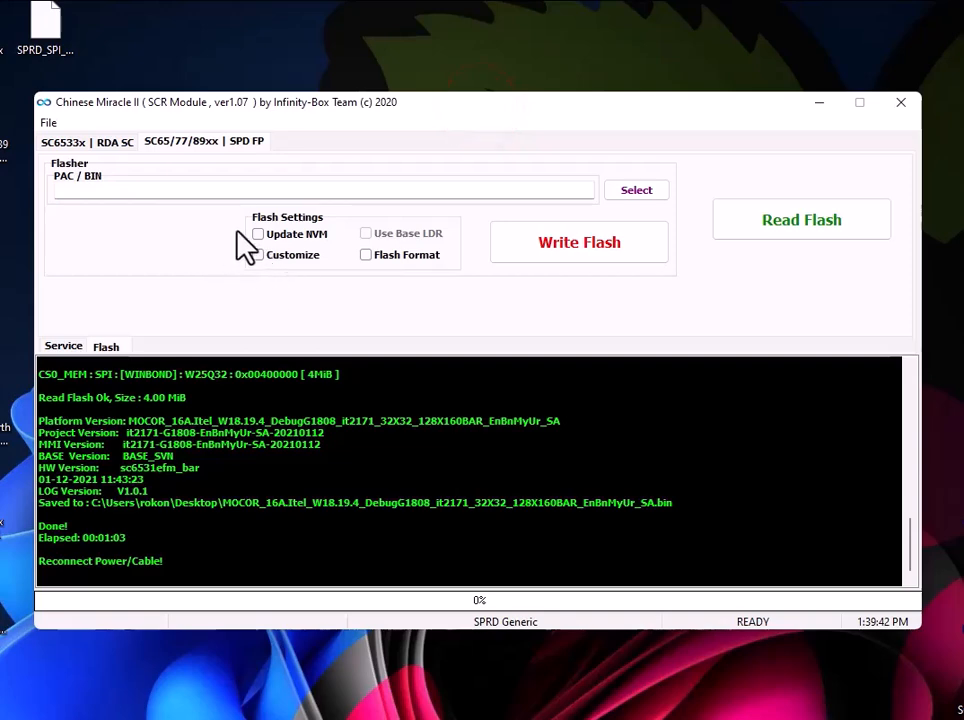
pyautogui.click(205, 143)
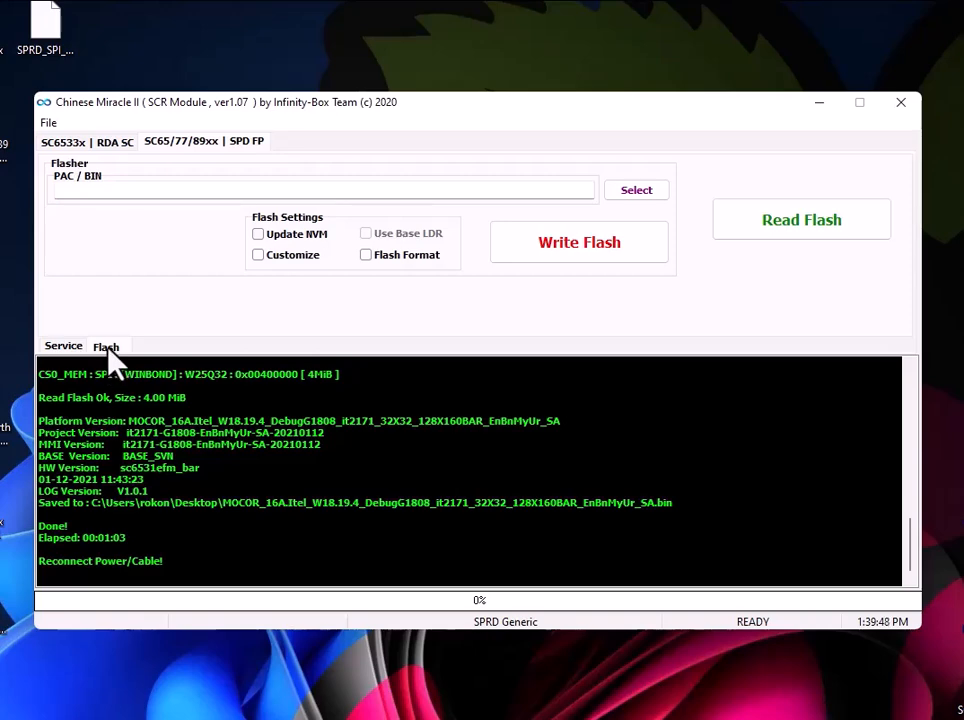
pyautogui.click(641, 189)
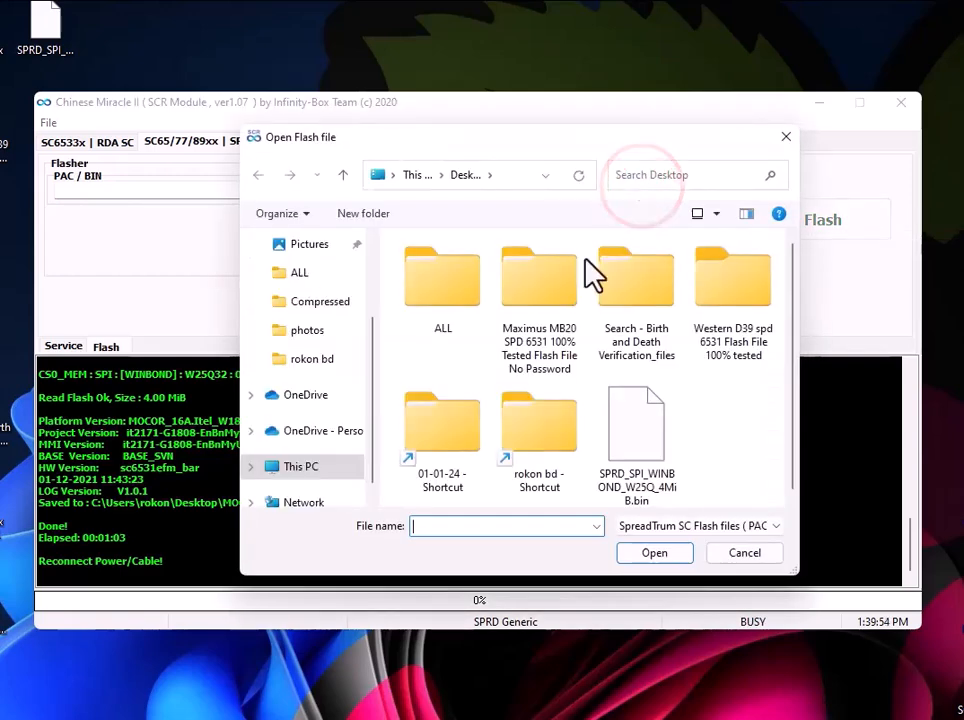
pyautogui.click(638, 448)
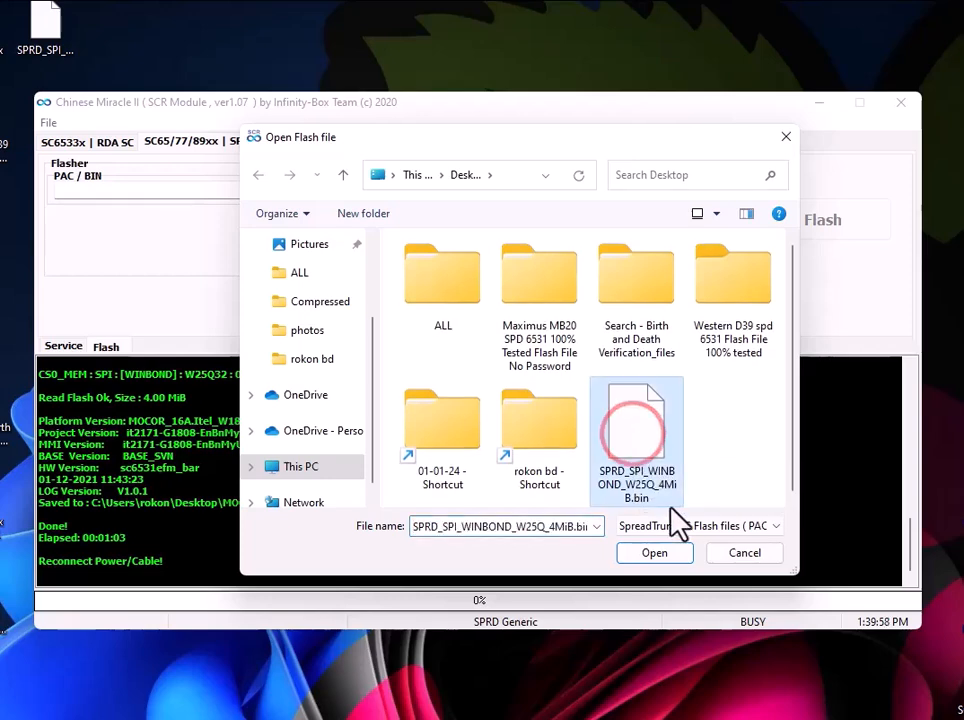
pyautogui.click(656, 556)
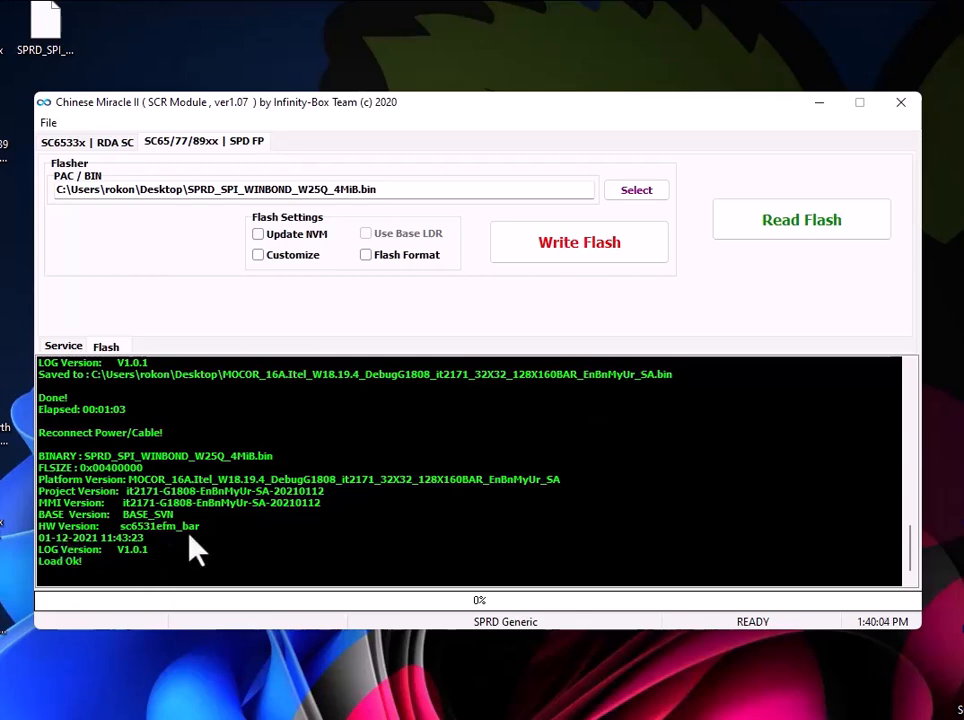
# - Write the loaded flash file to the phone, agreeing to clean the file system first, and check the result in the log
pyautogui.click(579, 241)
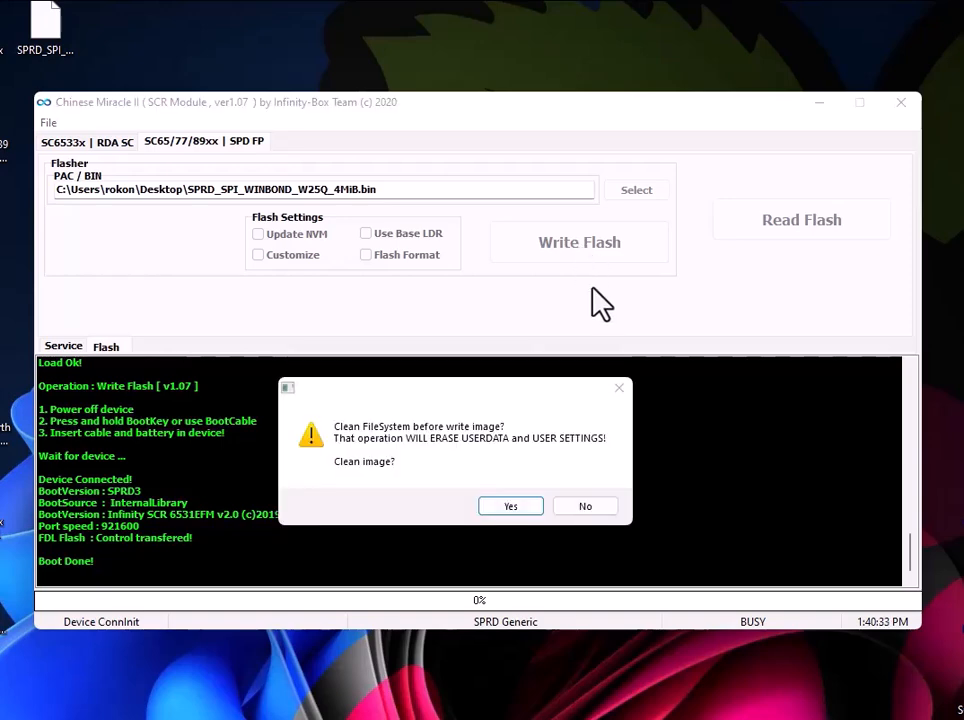
pyautogui.click(503, 507)
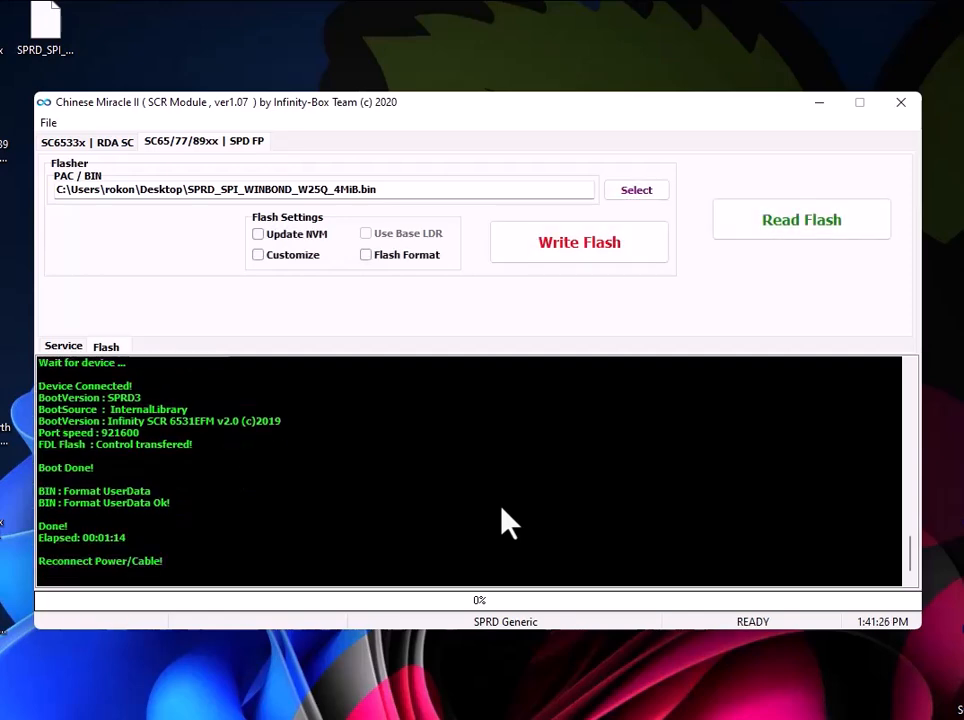
pyautogui.moveTo(196, 473); pyautogui.dragTo(97, 585)
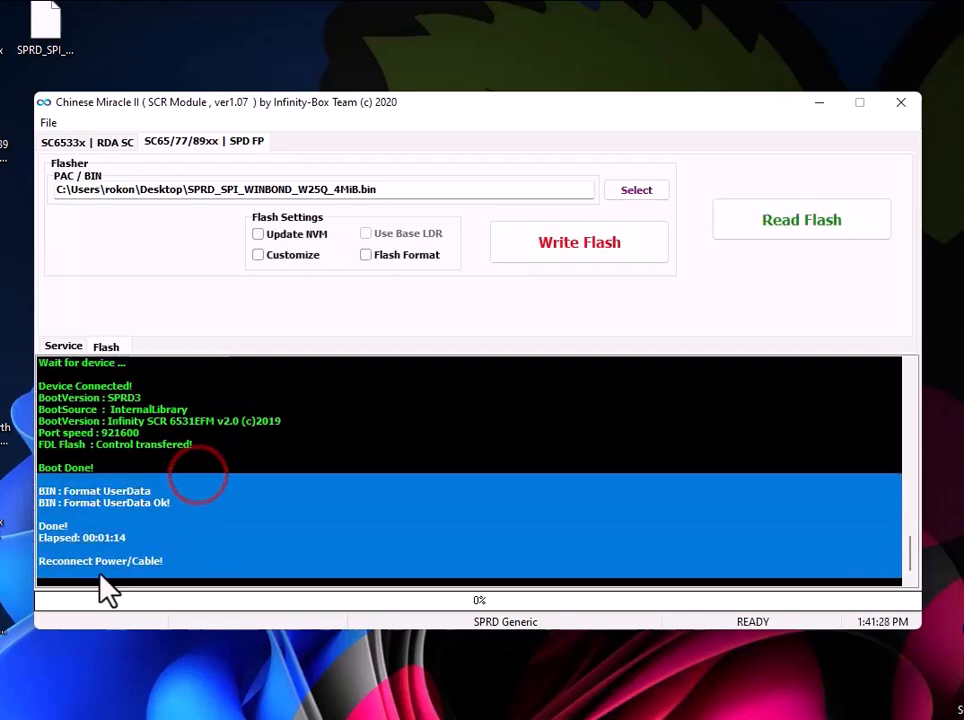